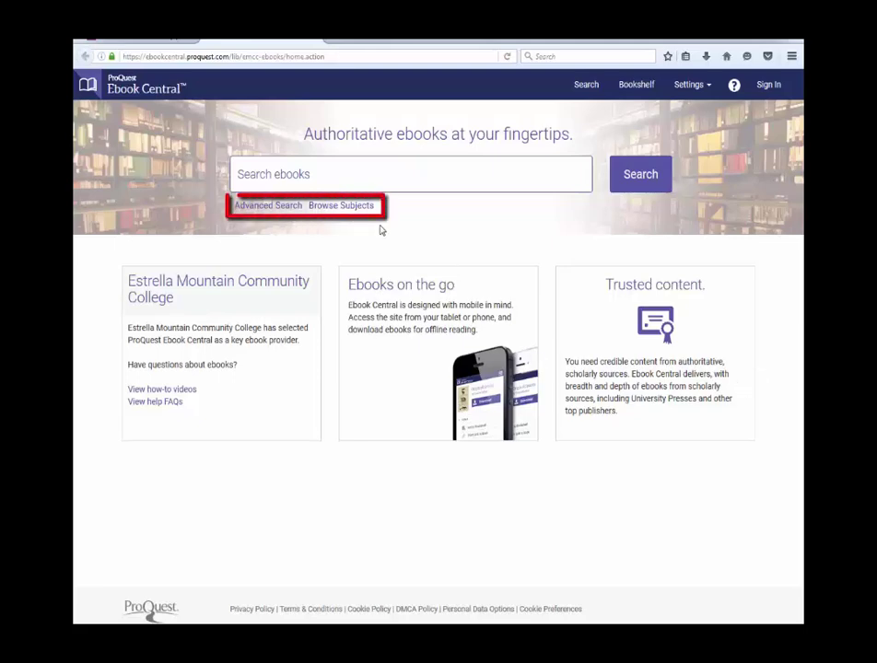
View the list of browsable subjects and the advanced search form with its search field options.
left_click(341, 206)
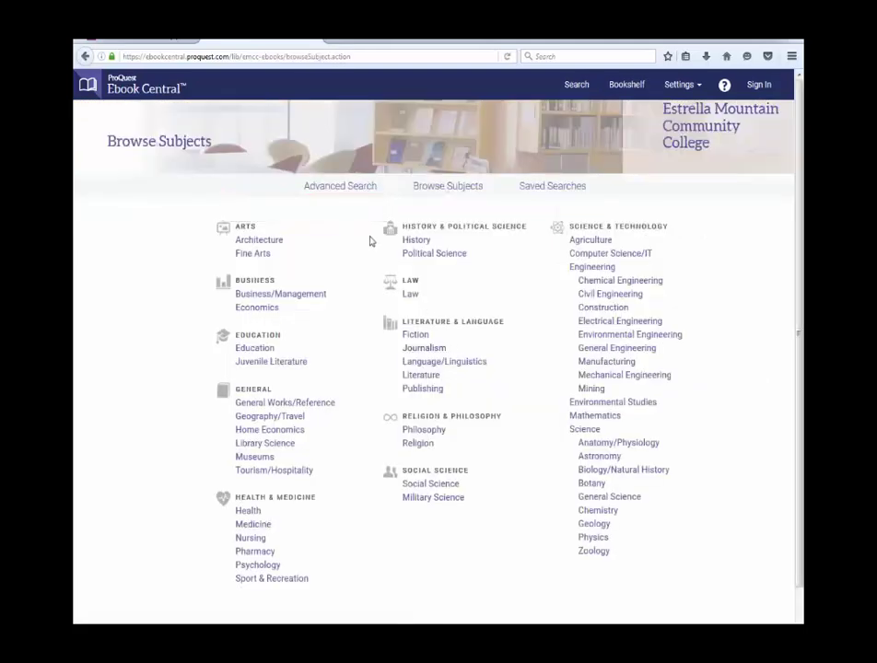
left_click(358, 187)
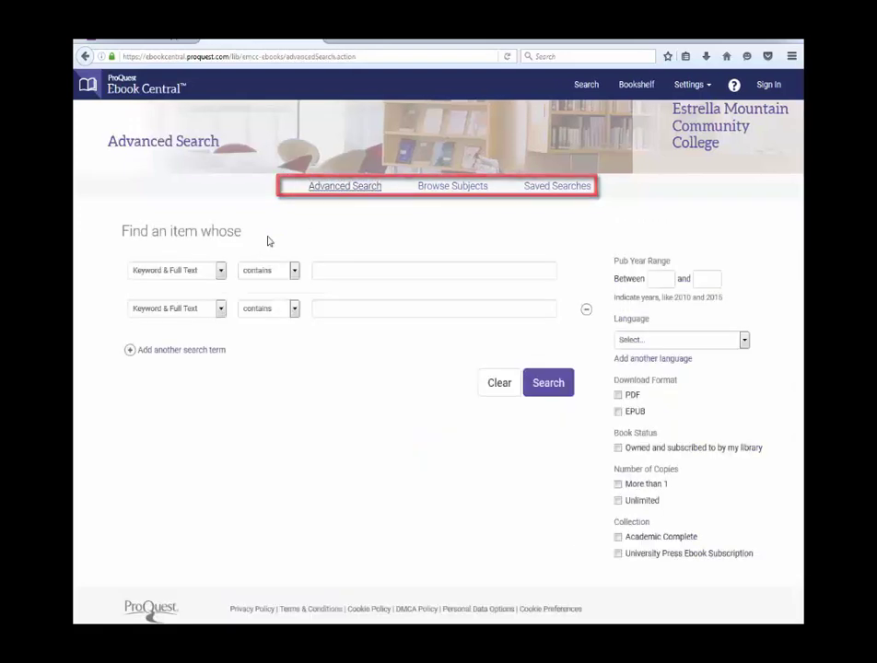
left_click(218, 271)
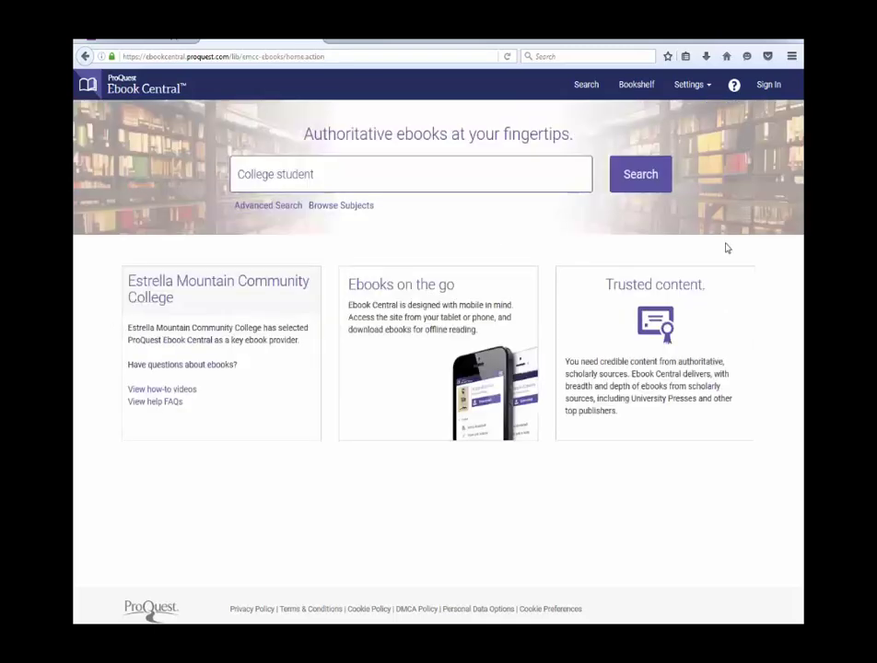
Search the ebooks for "College student" and open "Rethinking College Student Retention" for online reading.
left_click(648, 179)
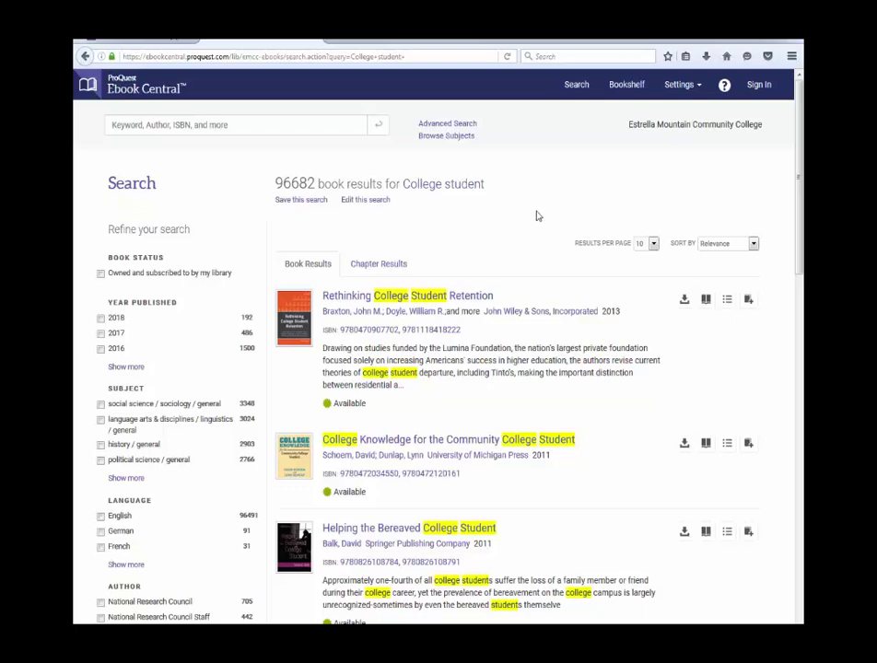
left_click(481, 297)
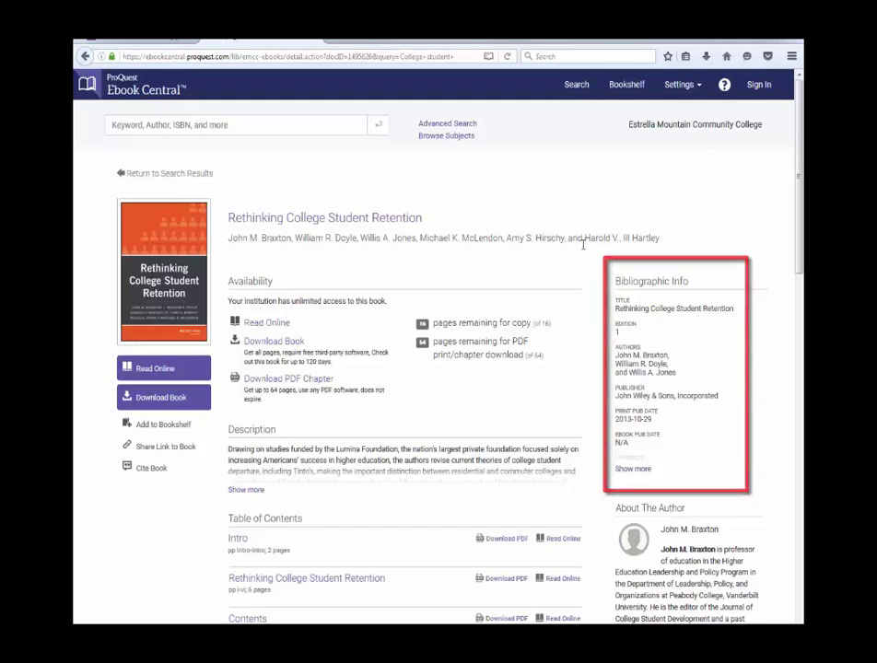
left_click(175, 378)
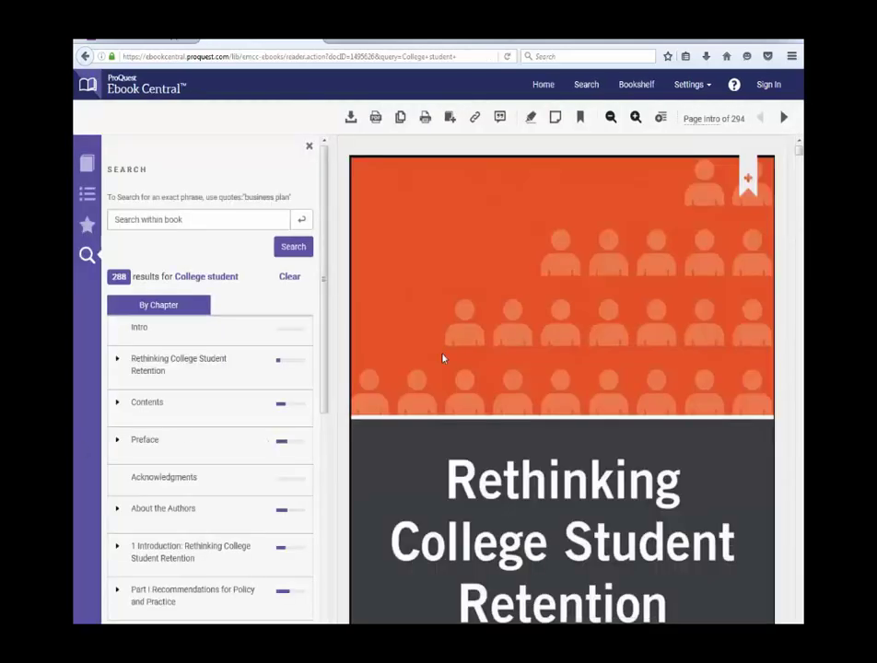
Go to the title page on page iii and search within the book for "college".
left_click_drag(799, 147, 800, 159)
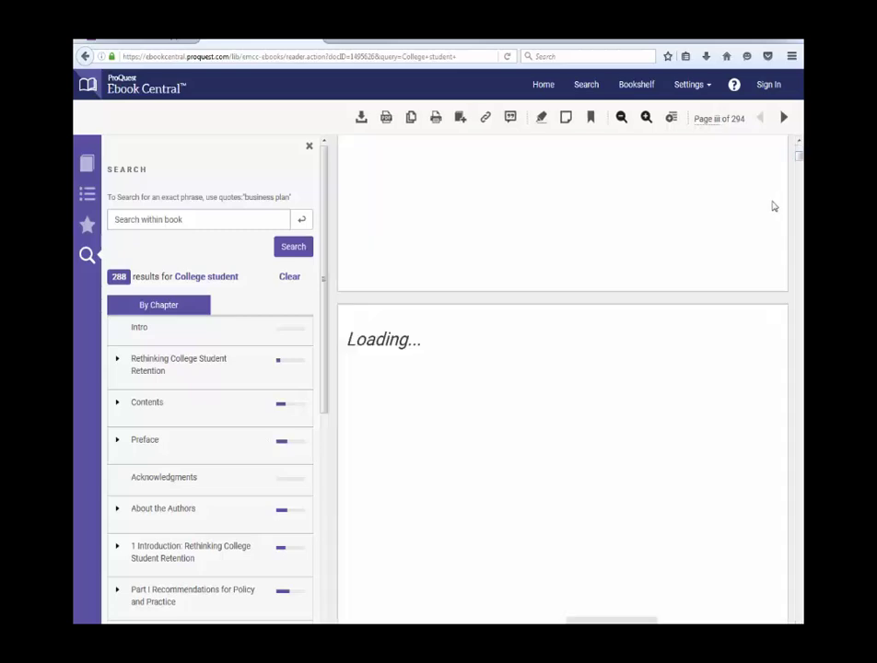
scroll(725, 248, "down", 3)
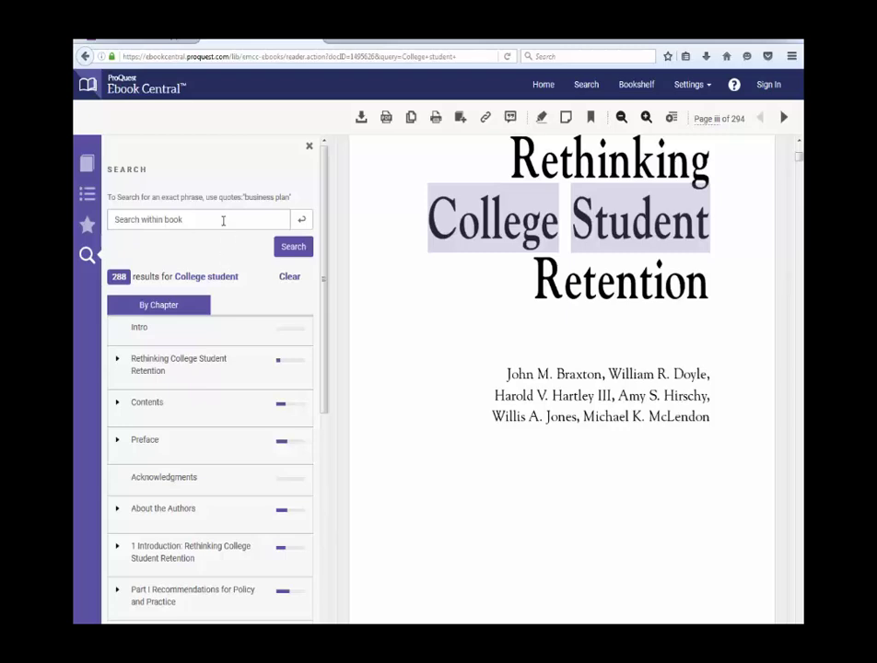
left_click(223, 219)
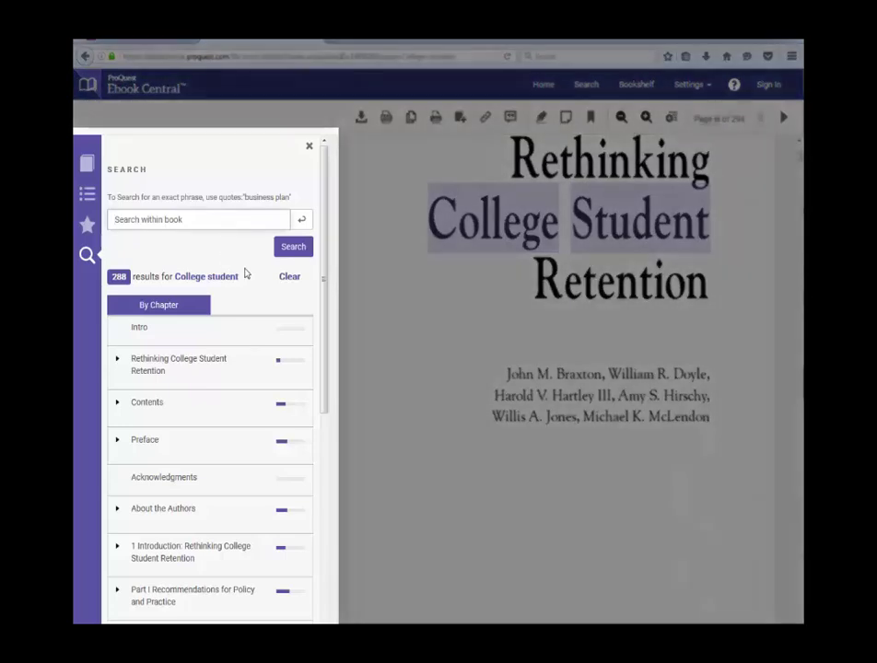
type("college")
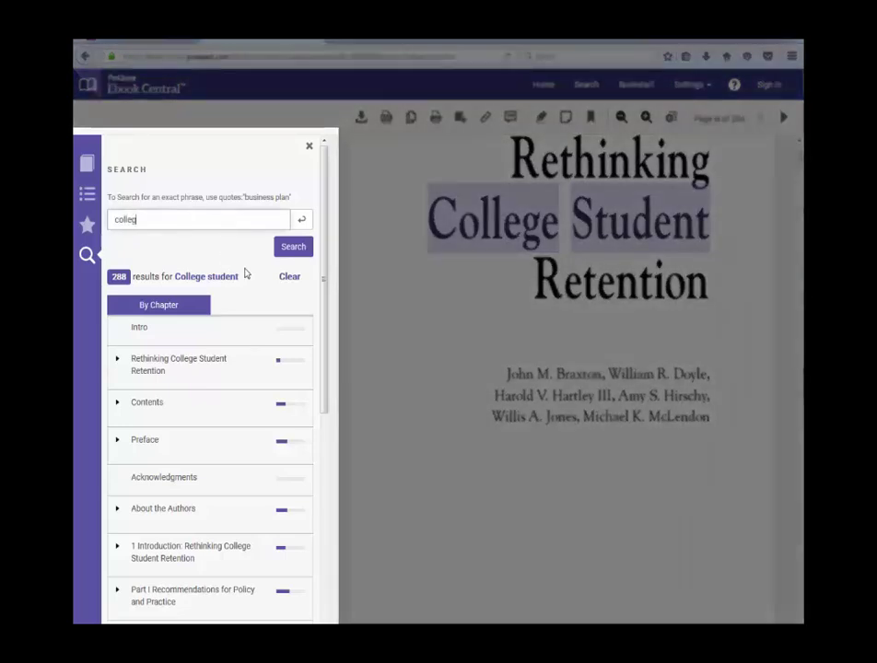
key("Return")
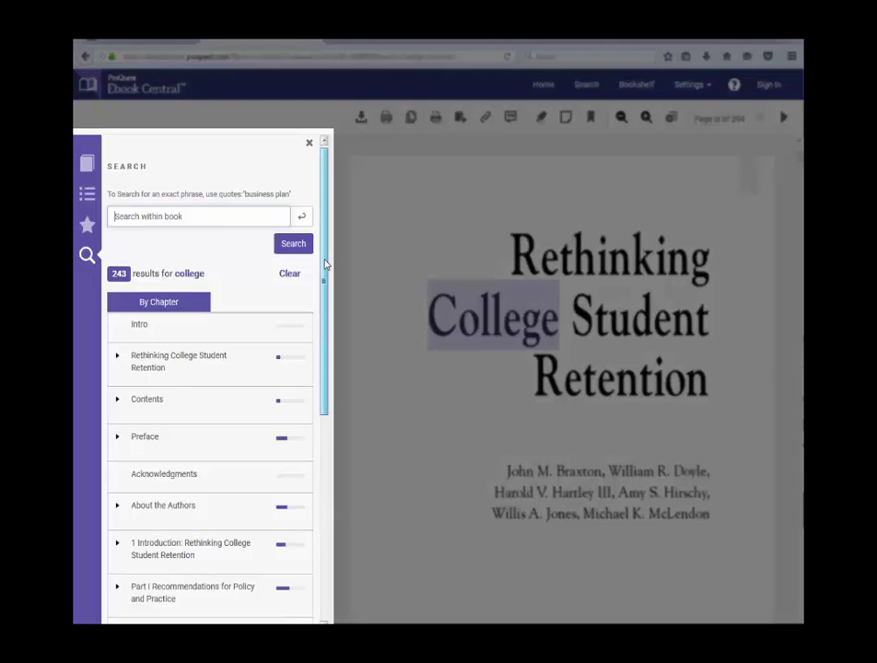
Expand the search matches in the Introduction chapter and view the matches on pages 1 through 6 in turn.
left_click_drag(324, 262, 326, 391)
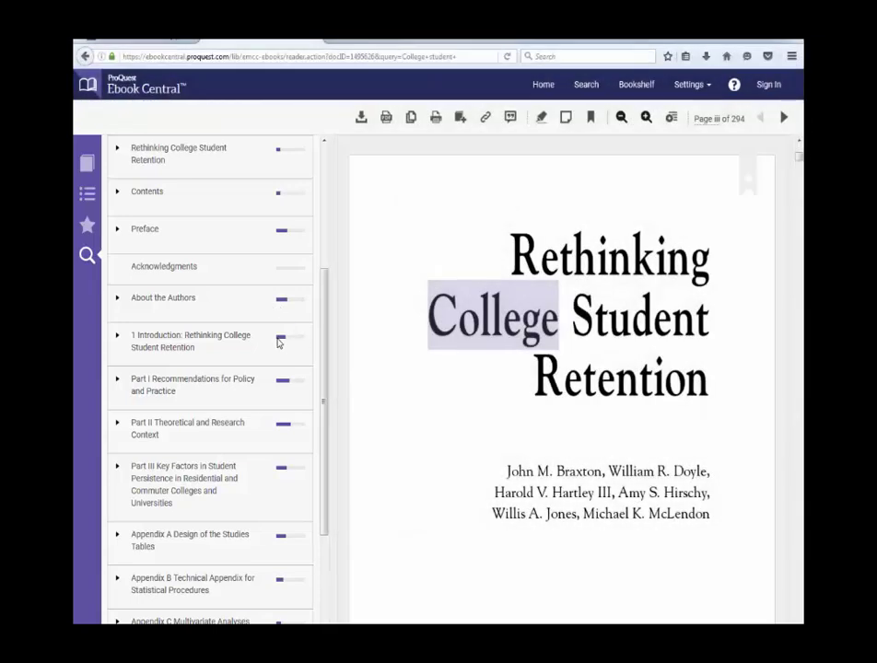
left_click(259, 380)
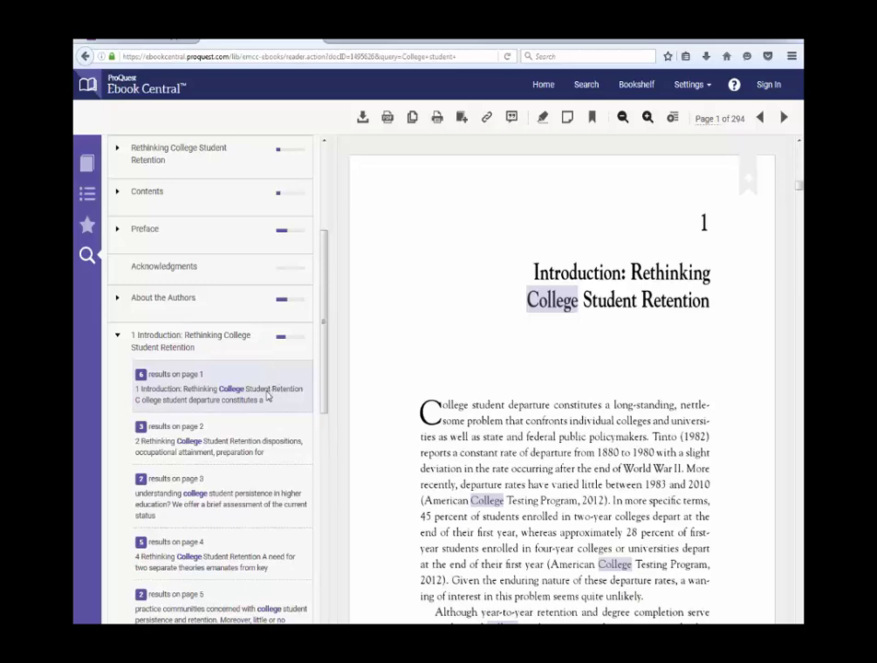
left_click(265, 439)
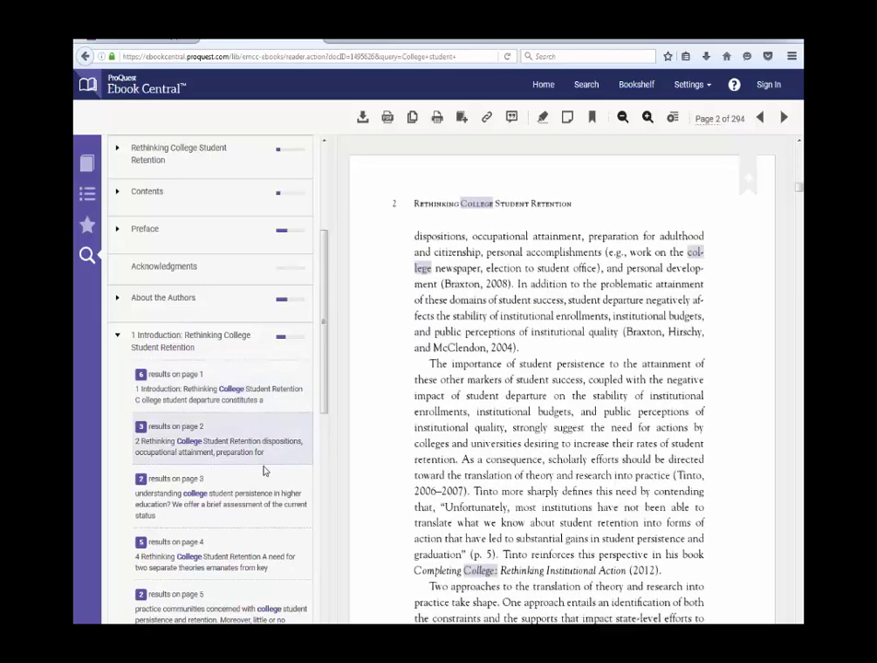
left_click(265, 497)
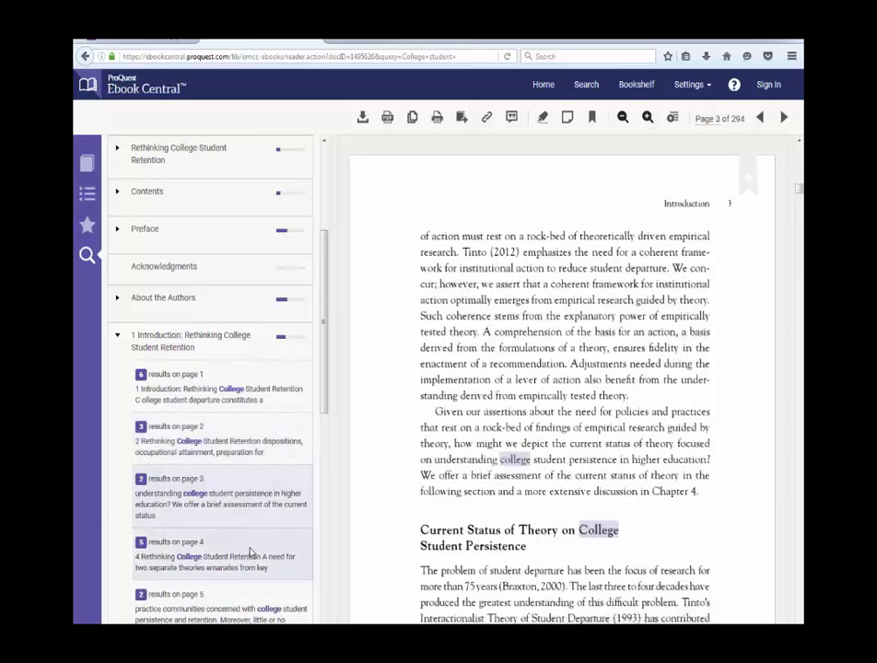
left_click(251, 553)
scroll(250, 554, "down", 1)
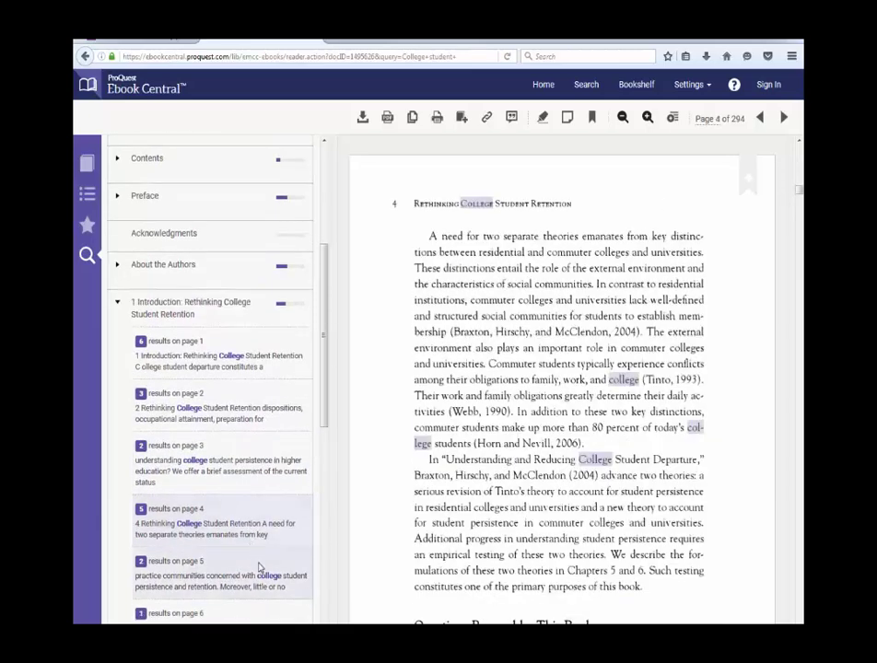
left_click(259, 567)
scroll(259, 567, "down", 1)
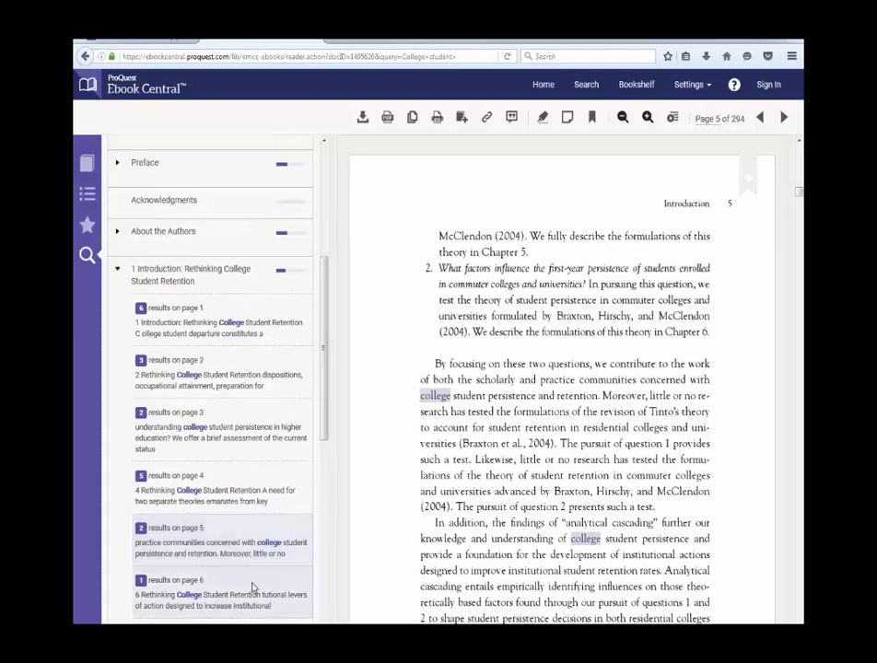
left_click(252, 587)
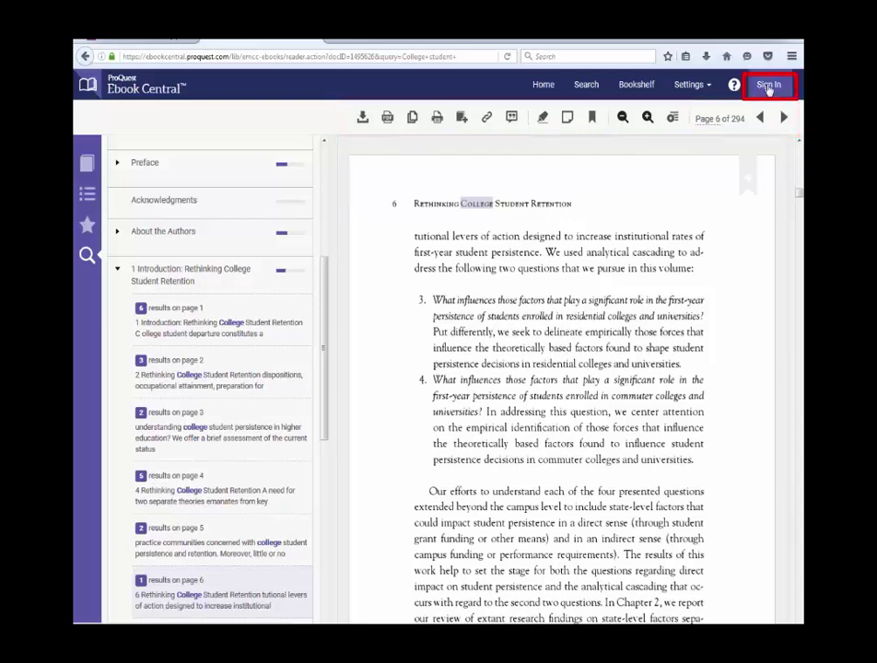
Sign in to the Ebook Central account.
left_click(769, 87)
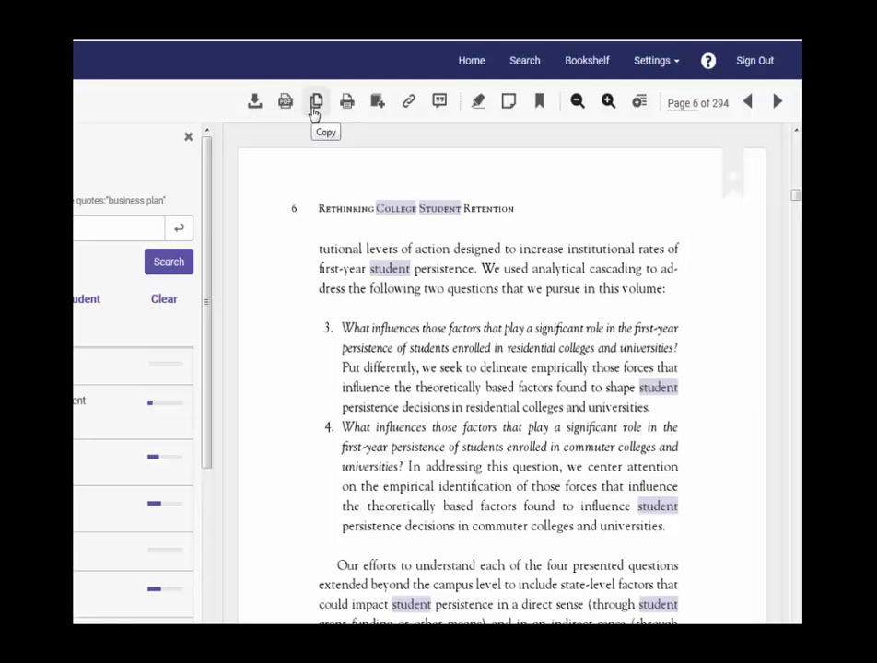
Select the opening paragraph on page 6, view its copyable text with the source reference, and dismiss it.
left_click_drag(342, 250, 411, 310)
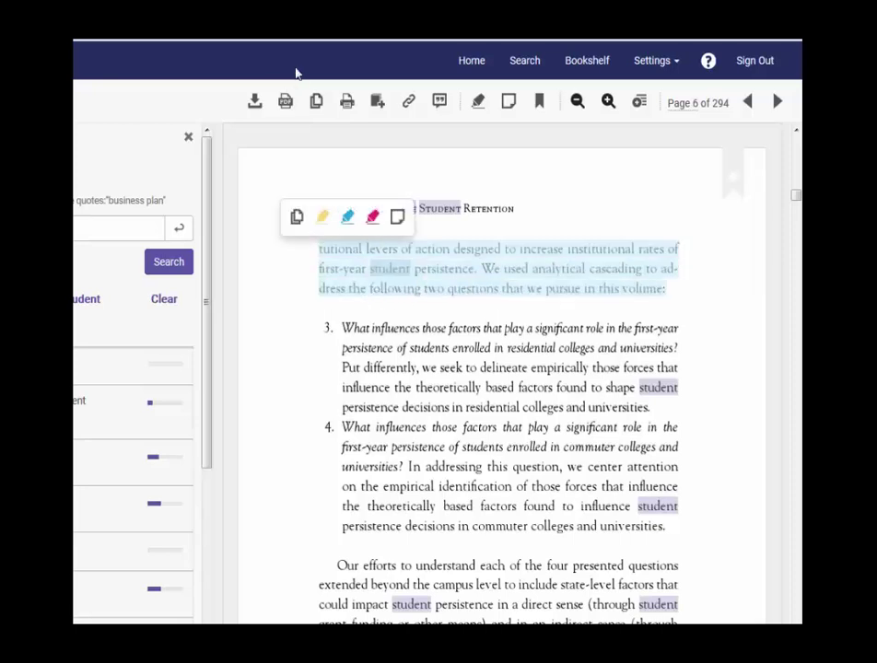
left_click(297, 226)
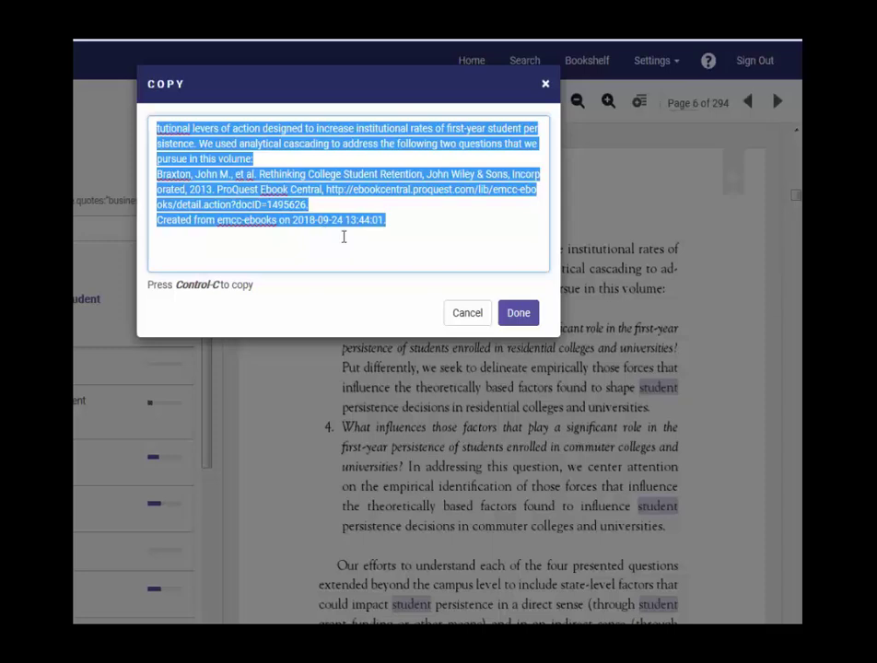
left_click(466, 315)
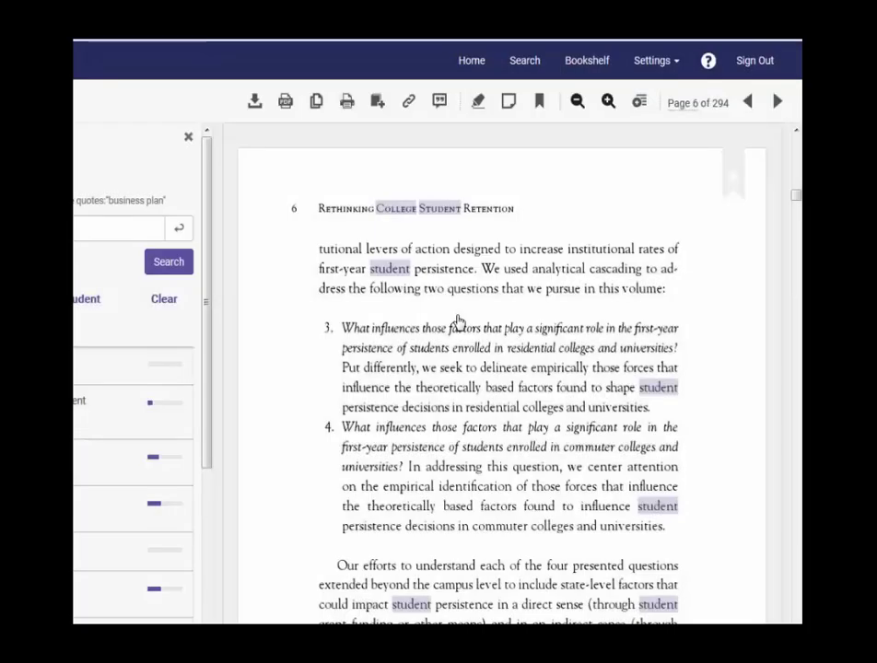
Add the book to the bookshelf and view the shareable link to the current page.
left_click(377, 109)
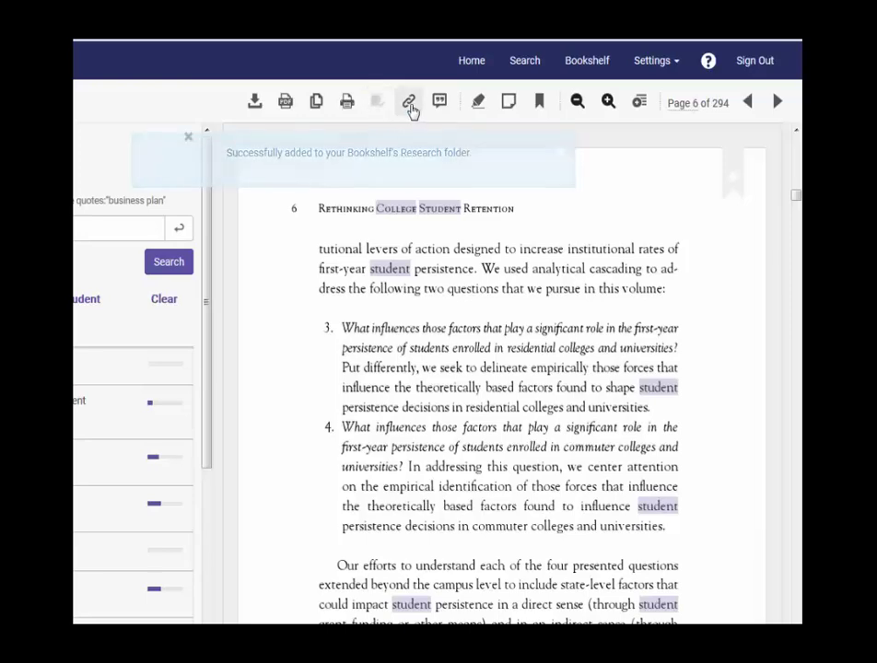
left_click(411, 109)
left_click(372, 233)
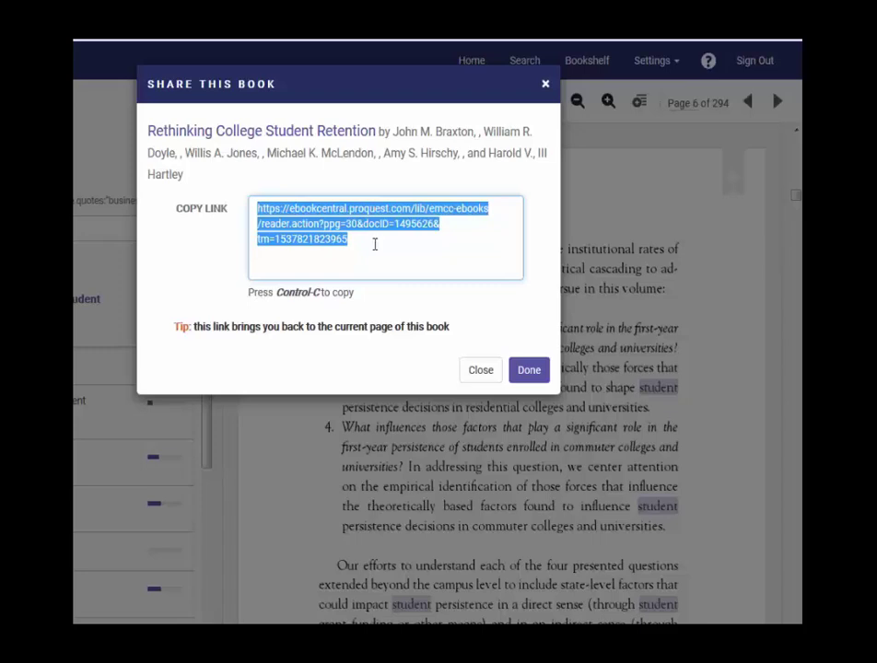
left_click(483, 376)
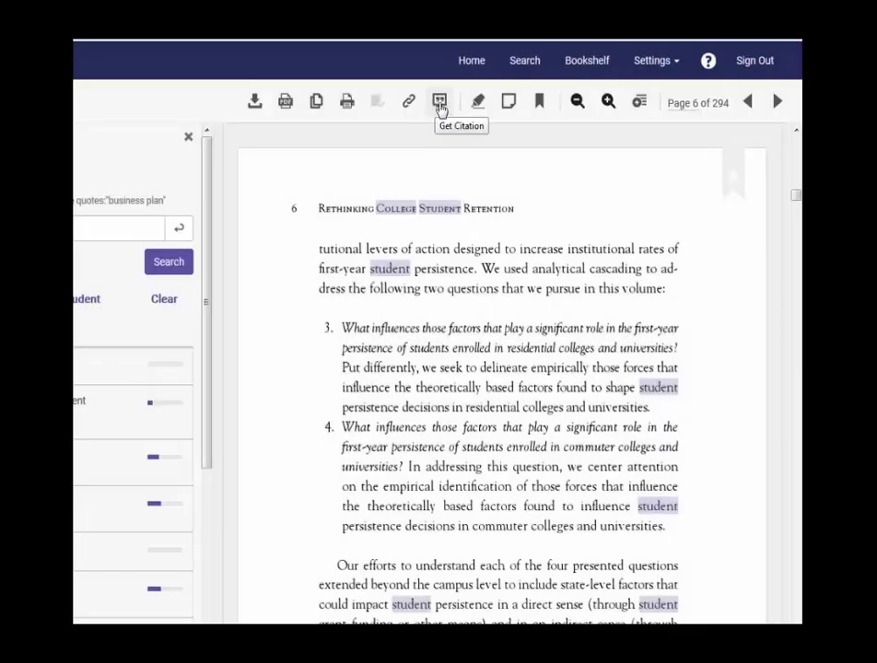
View the book's citation in APA and in Chicago/Turabian – Author-Date format, and close the citation.
left_click(440, 103)
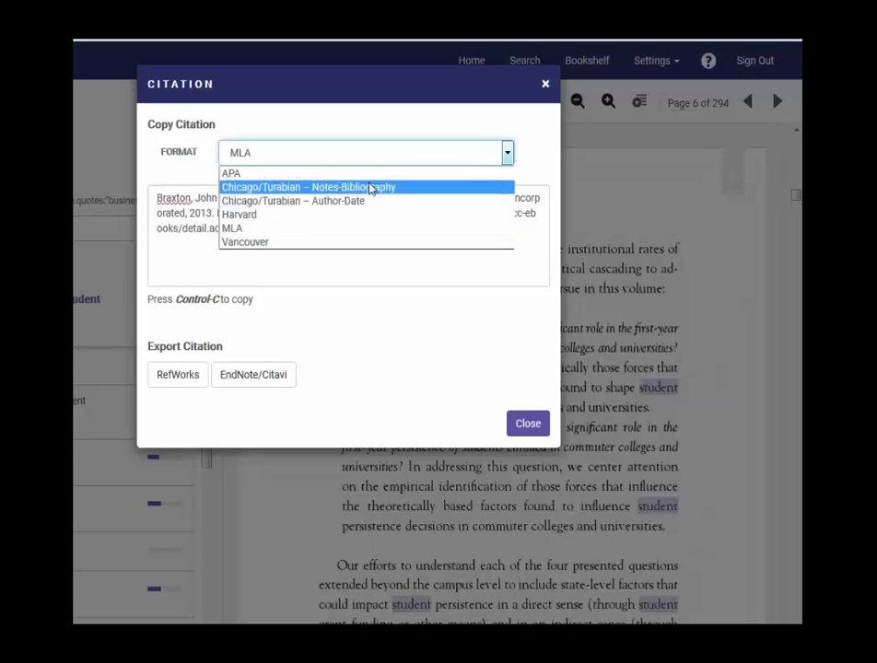
left_click(365, 174)
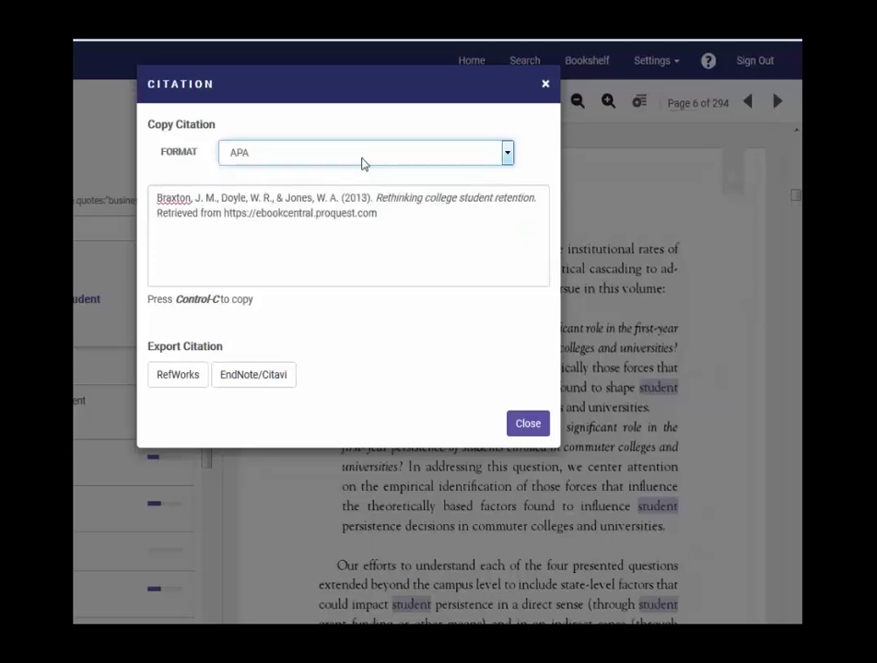
left_click(380, 162)
left_click(373, 202)
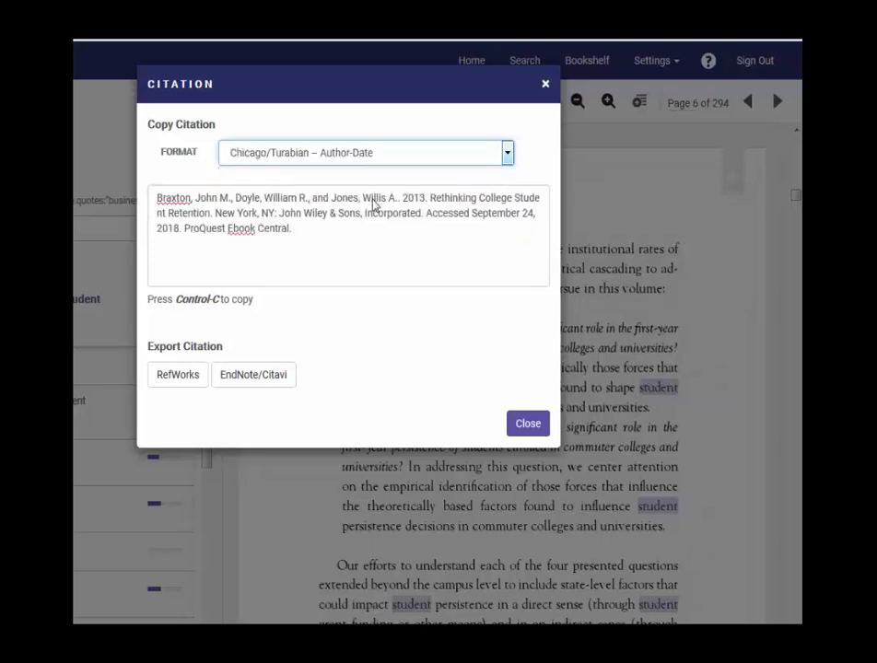
left_click(518, 421)
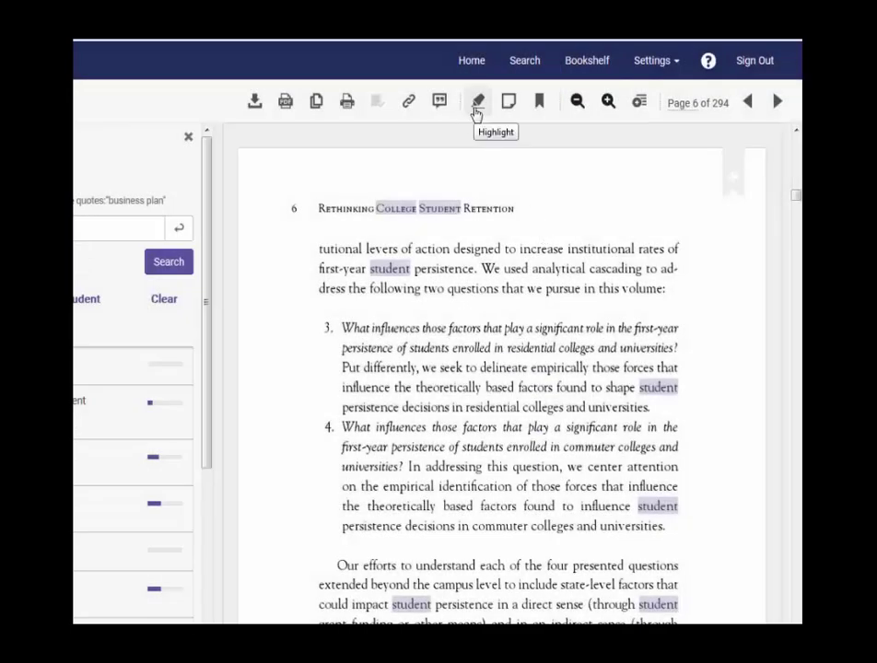
Highlight the opening paragraph on page 6 in yellow, the text through "persistence of" in blue, and the following lines of item 3 in pink.
left_click_drag(319, 247, 486, 308)
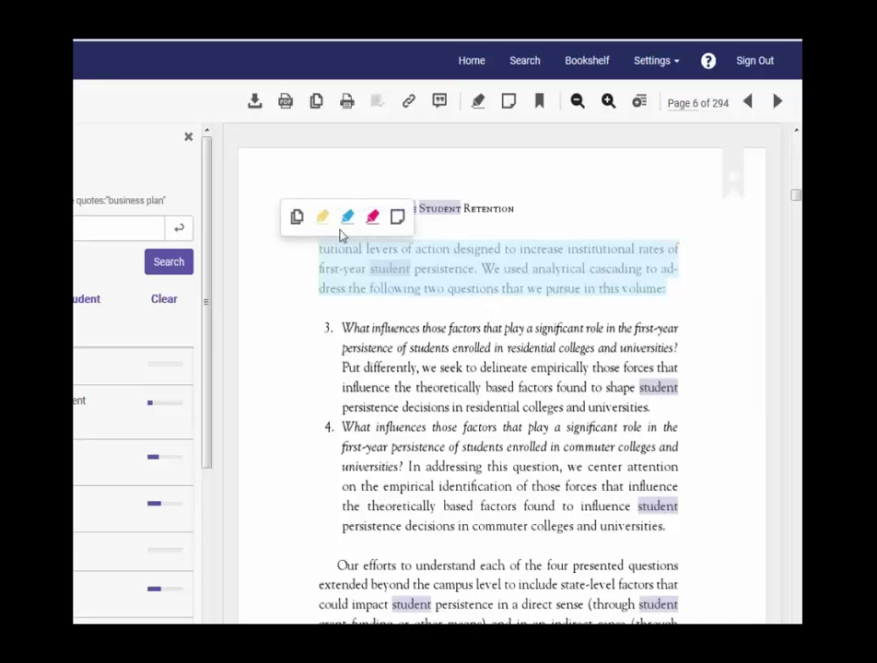
left_click(322, 217)
left_click_drag(350, 288, 462, 406)
left_click(366, 258)
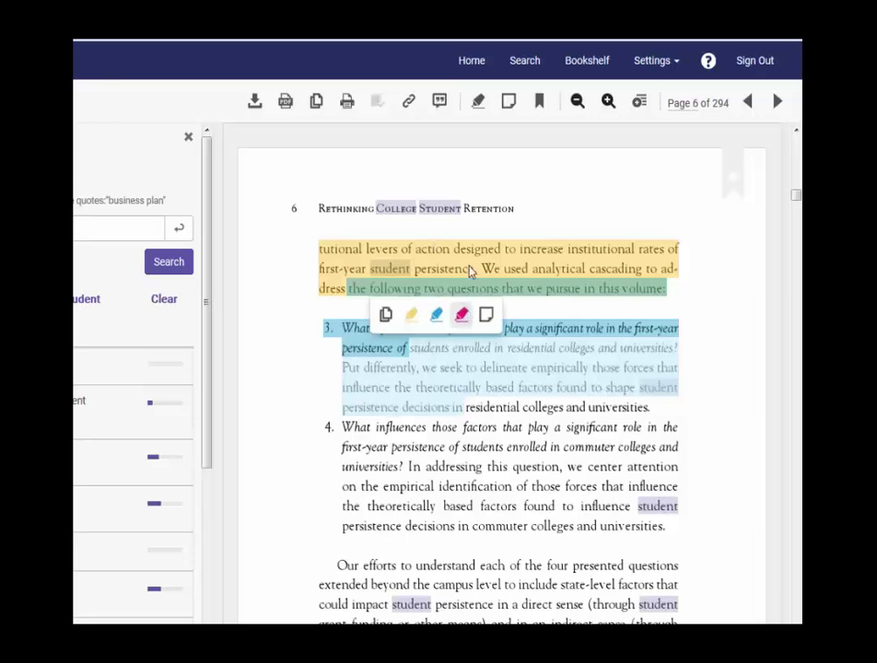
left_click(462, 314)
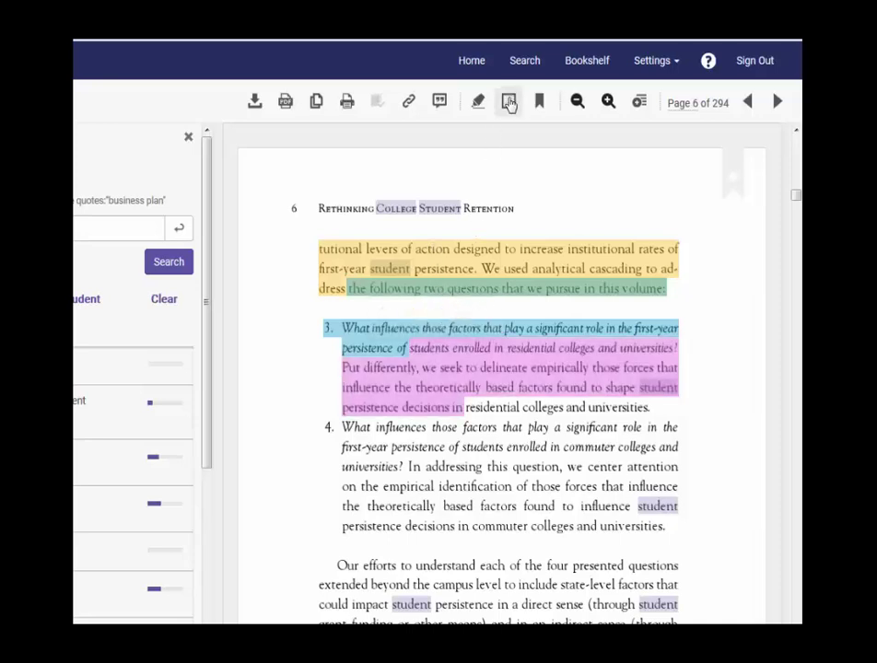
Attach the note "this is great!" to the passage from "to delineate empirically" in item 3 through "persistence of students" in item 4, and save it.
left_click_drag(465, 368, 505, 447)
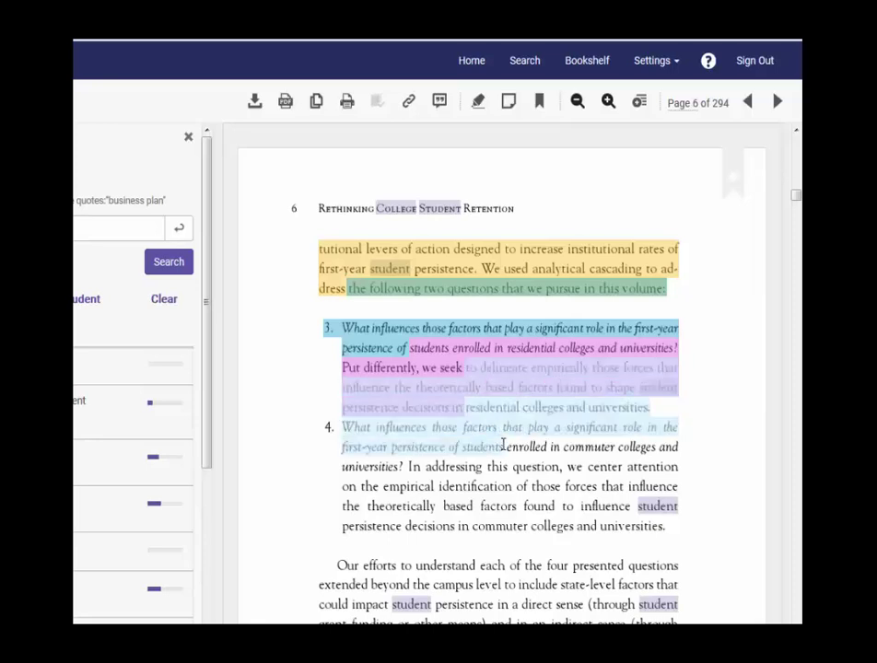
left_click(528, 337)
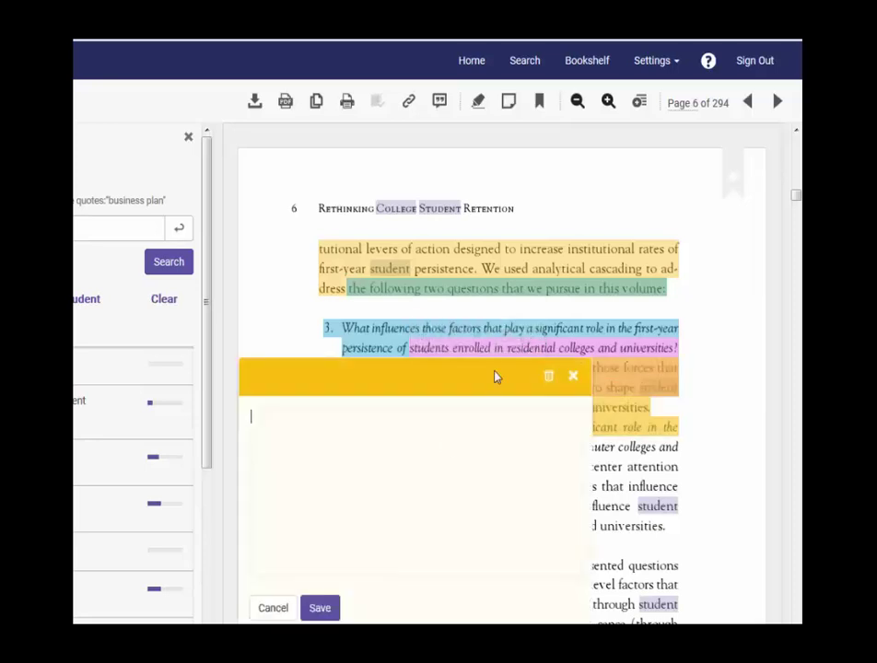
type("this is great!")
left_click(324, 611)
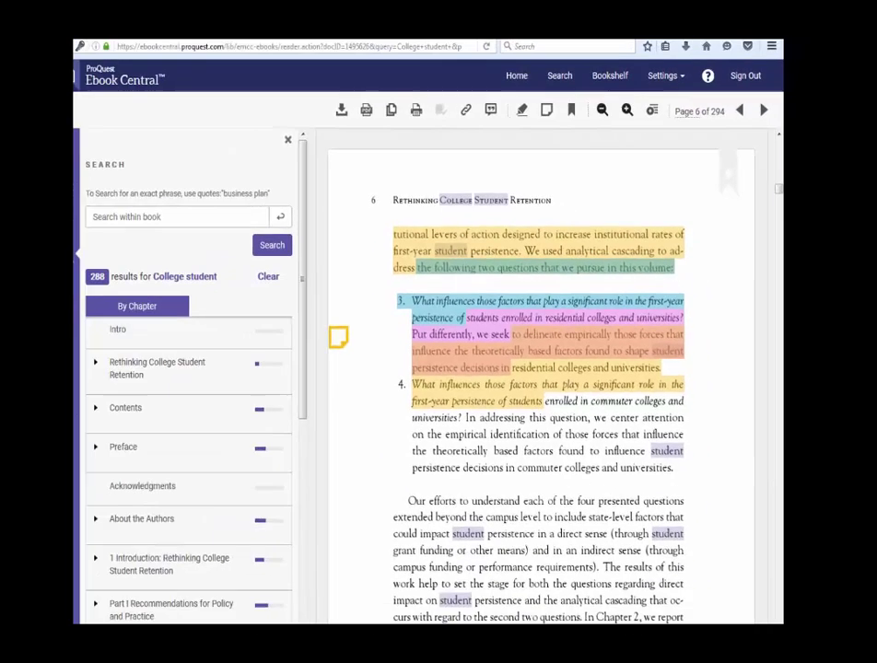
Open the bookshelf and look through the books saved in the Research folder.
double_click(373, 200)
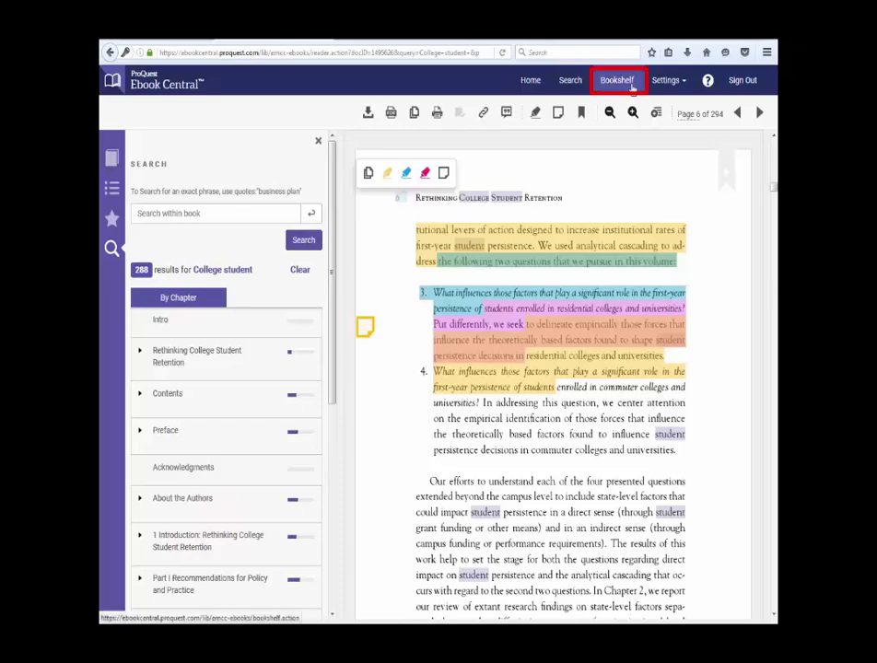
left_click(617, 80)
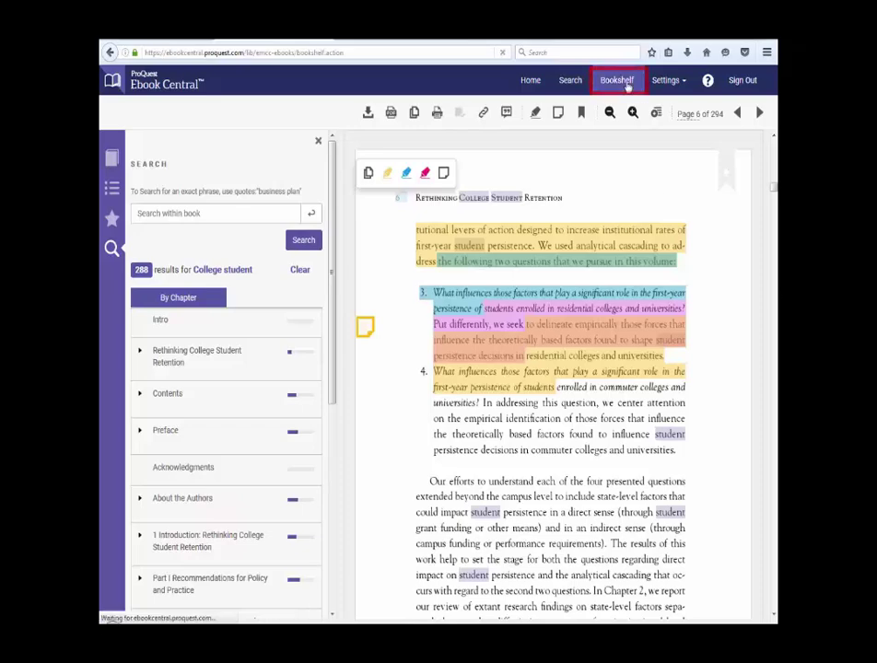
scroll(505, 366, "down", 6)
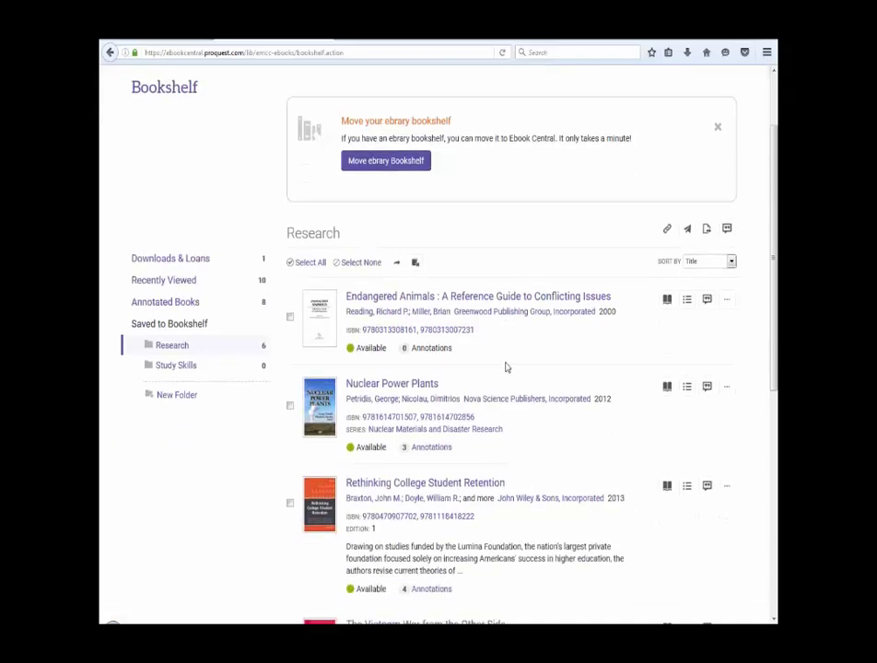
scroll(505, 367, "down", 3)
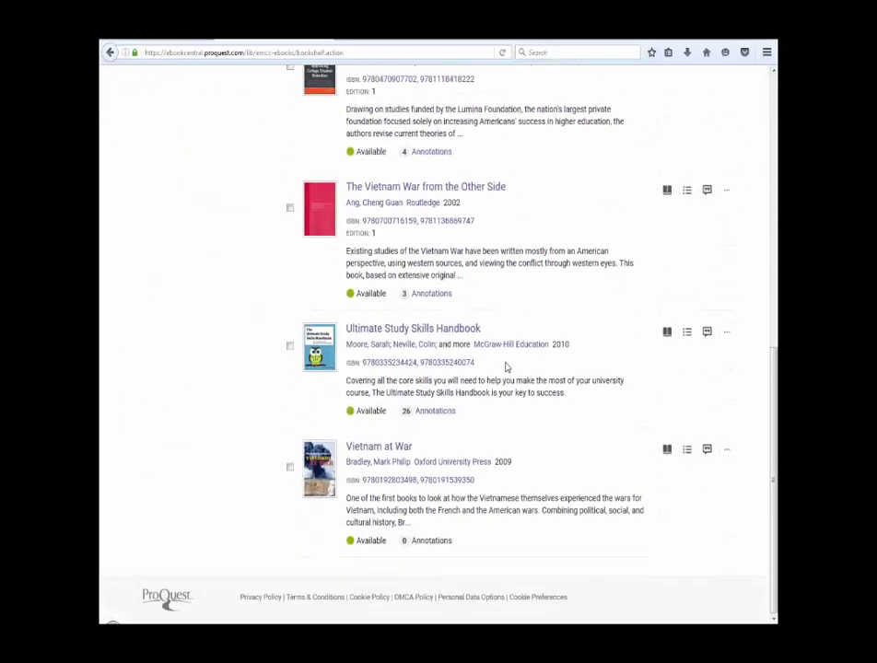
Show the additional actions for the book Rethinking College Student Retention in the Research folder.
scroll(505, 367, "up", 3)
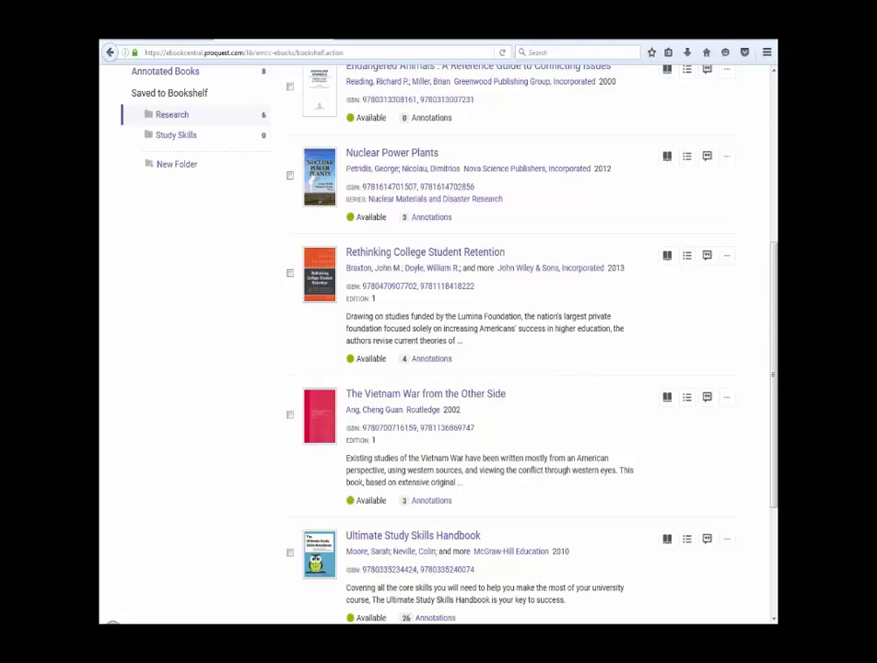
scroll(438, 341, "down", 1)
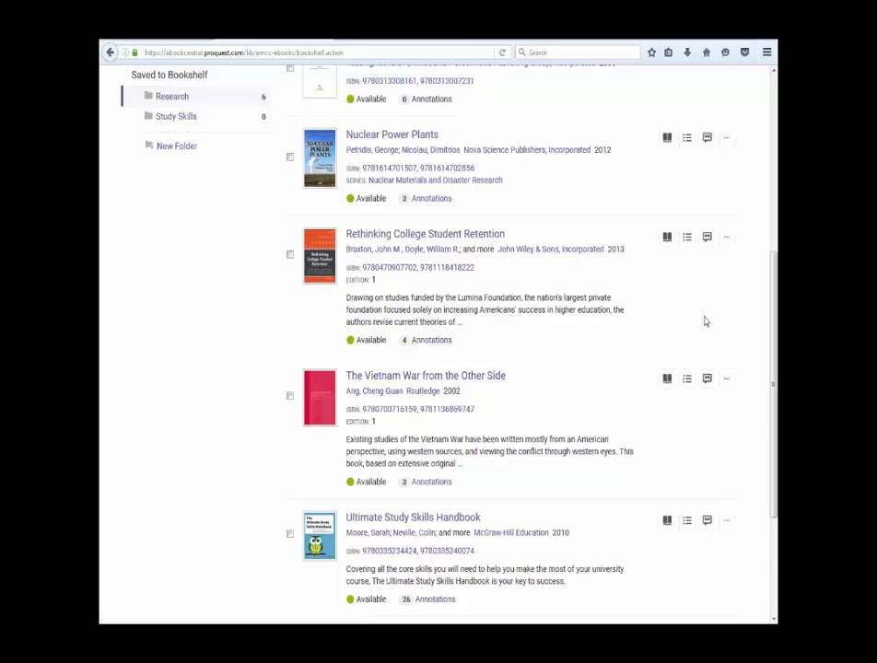
left_click(727, 242)
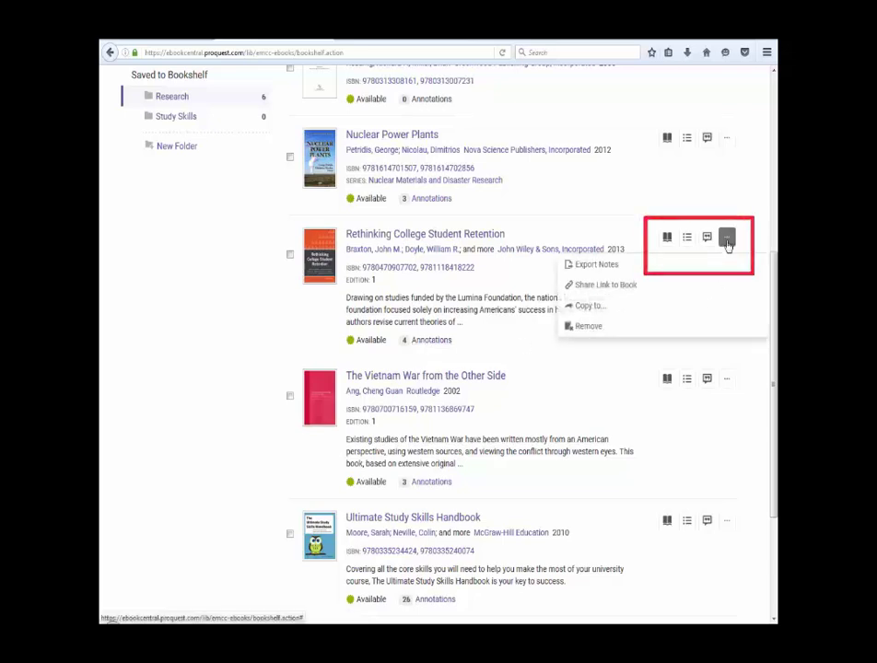